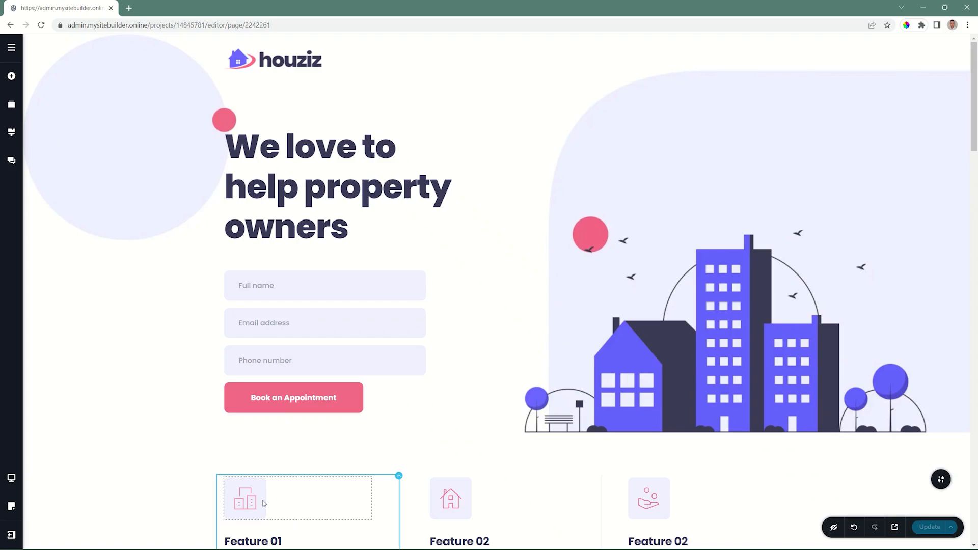
# Open the project's translation settings and look through the available original site languages, keeping English.
pyautogui.click(11, 50)
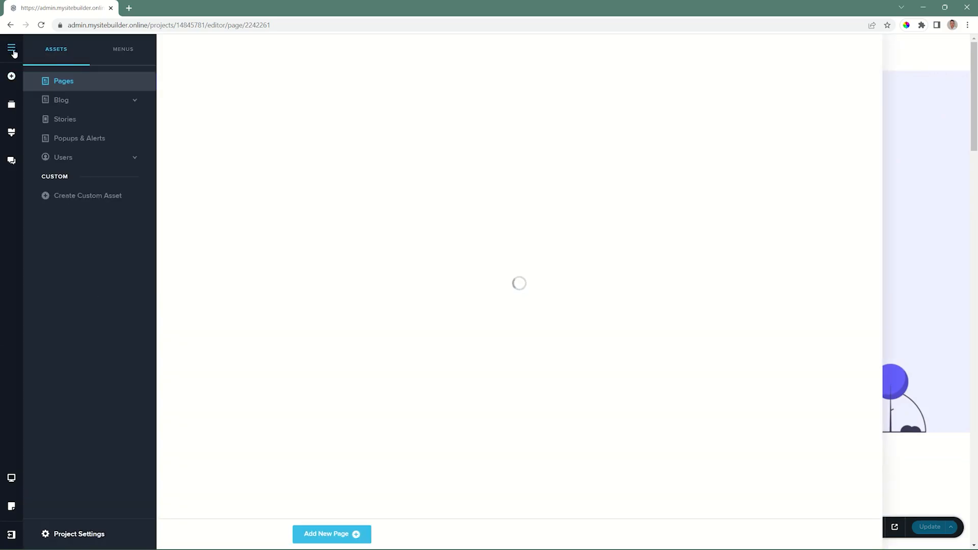
pyautogui.click(76, 533)
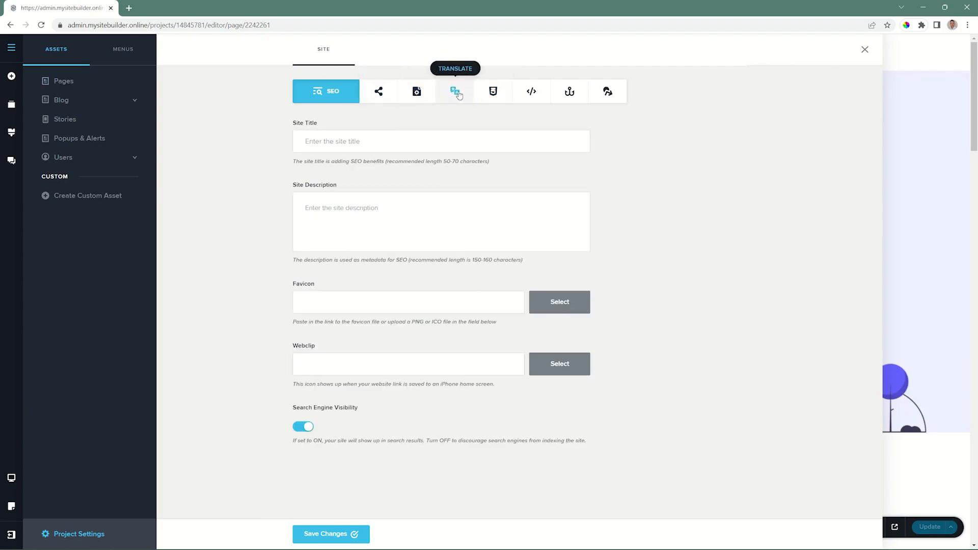
pyautogui.click(457, 93)
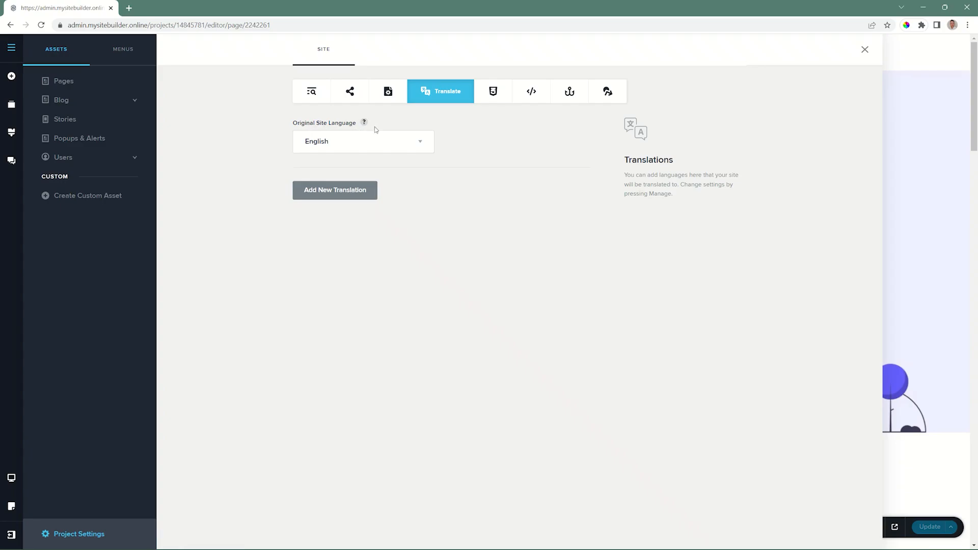
pyautogui.click(421, 148)
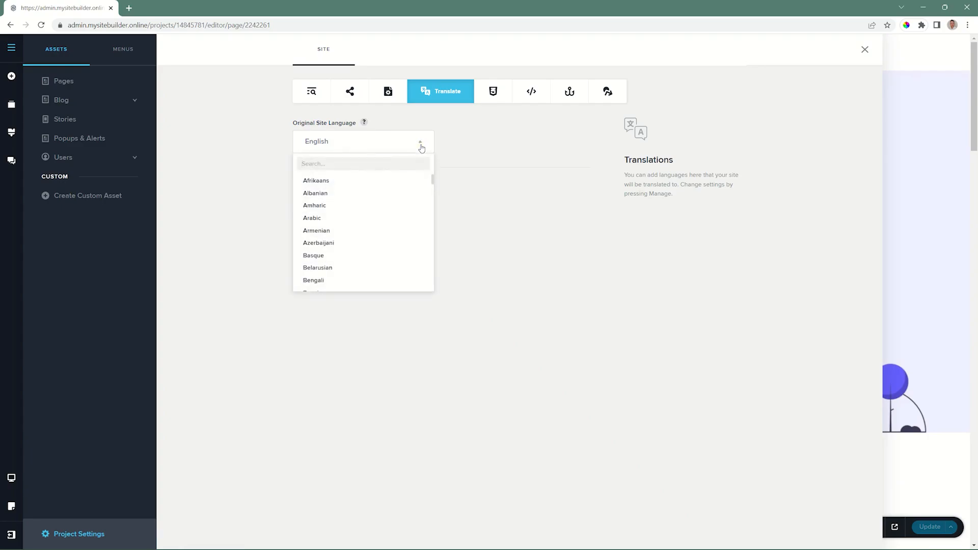
pyautogui.scroll(-3, 392, 219)
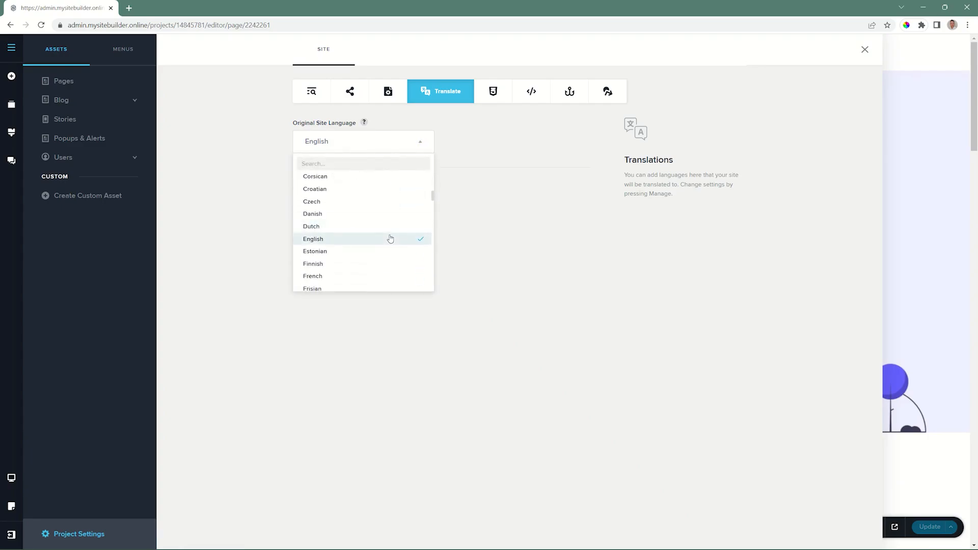
pyautogui.scroll(-4, 383, 259)
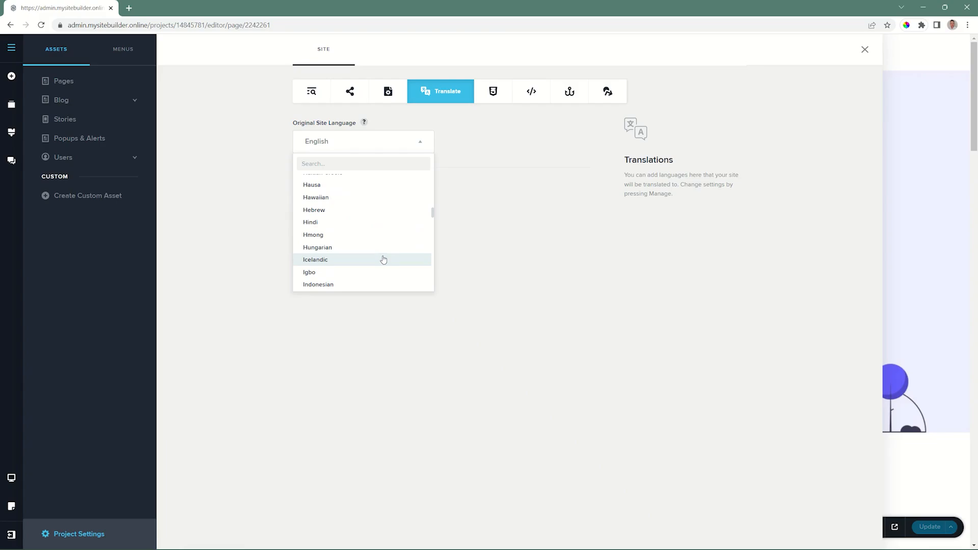
pyautogui.click(423, 143)
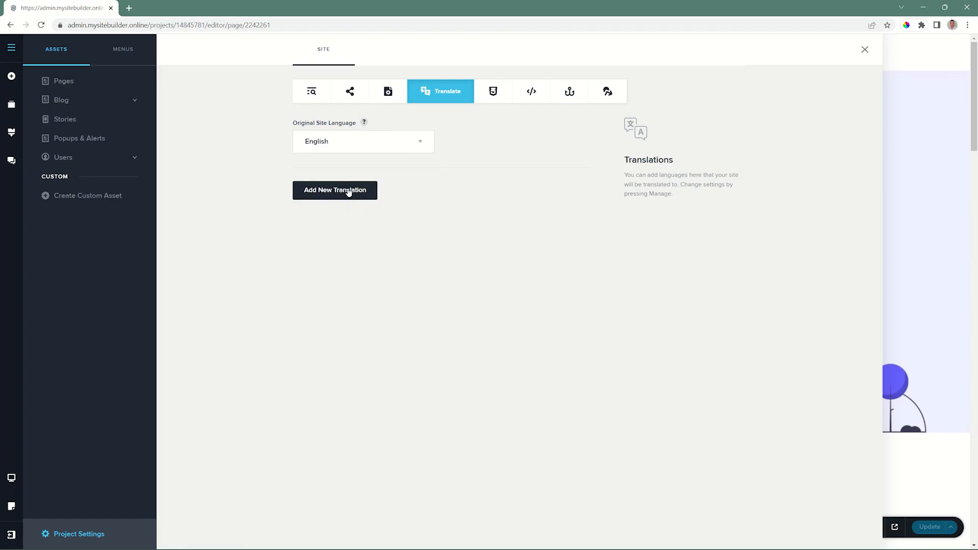
# Start a new site translation with Swedish as the target language.
pyautogui.click(349, 191)
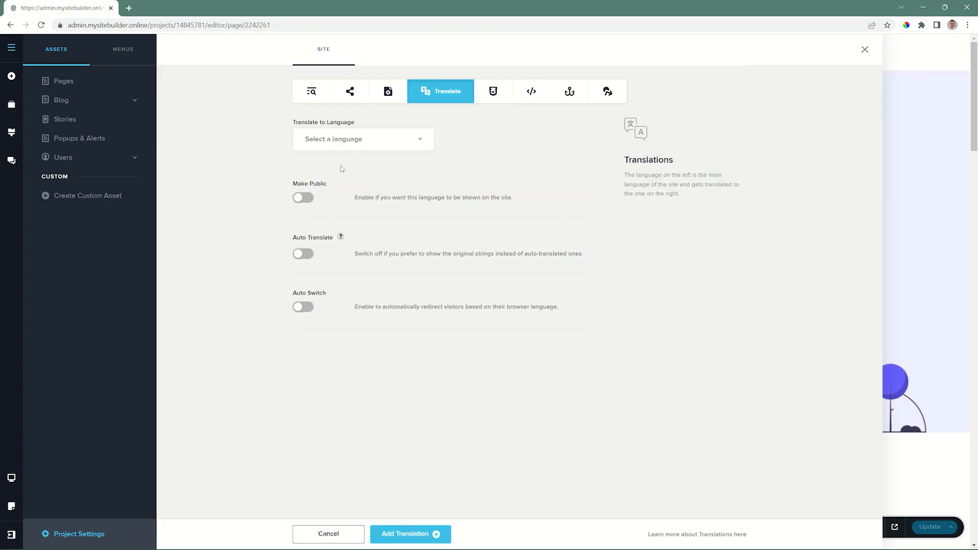
pyautogui.click(347, 142)
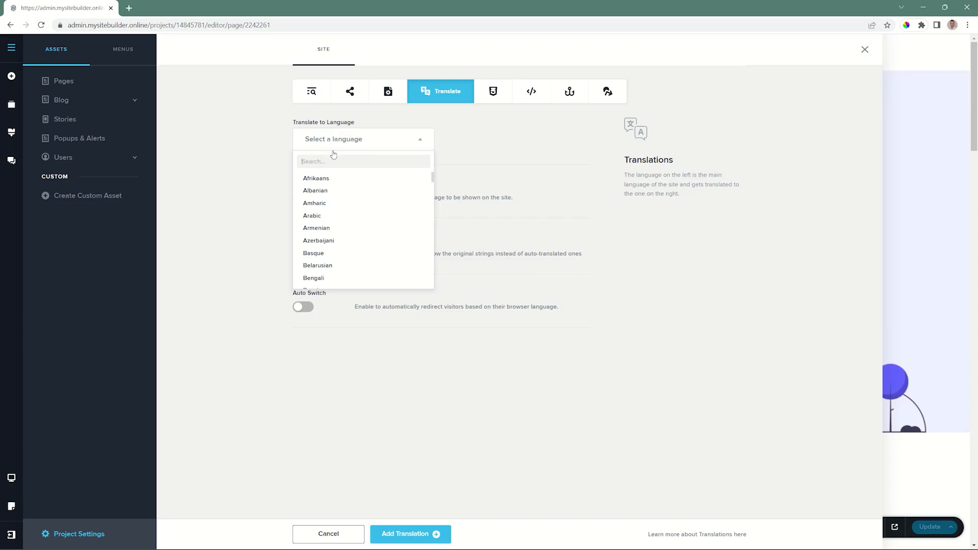
pyautogui.scroll(-5, 336, 198)
pyautogui.scroll(-8, 355, 202)
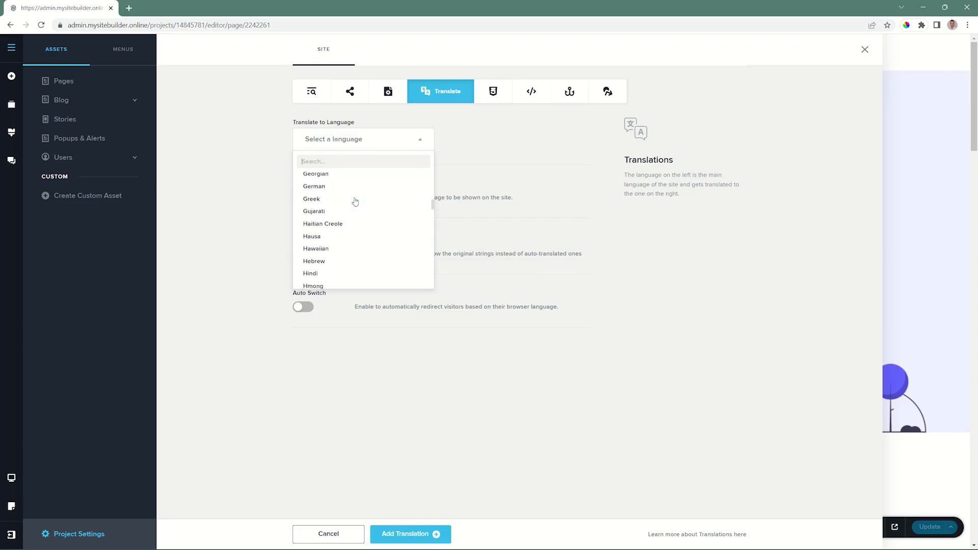
pyautogui.scroll(-6, 355, 202)
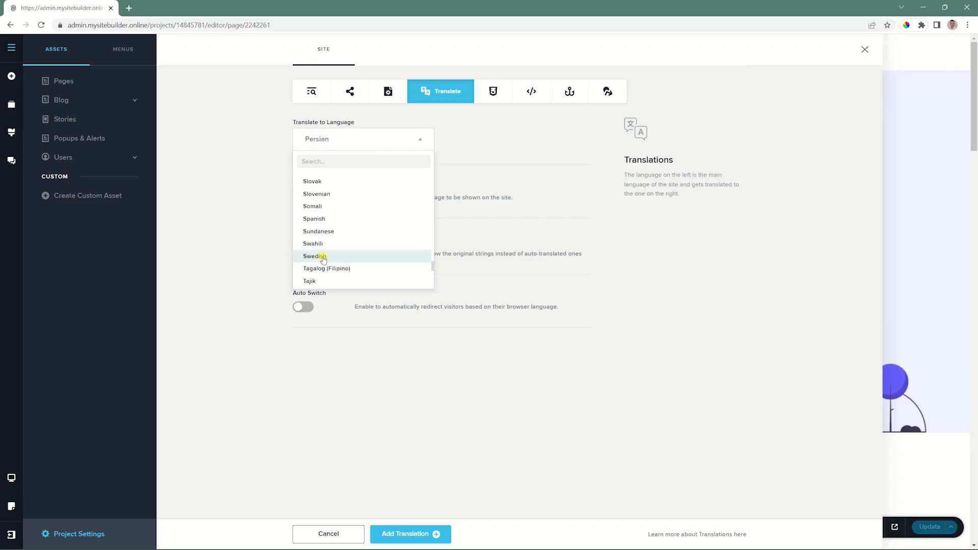
pyautogui.click(324, 258)
# Enable Make Public, Auto Translate and Auto Switch for the Swedish translation, and add it to the site.
pyautogui.click(306, 199)
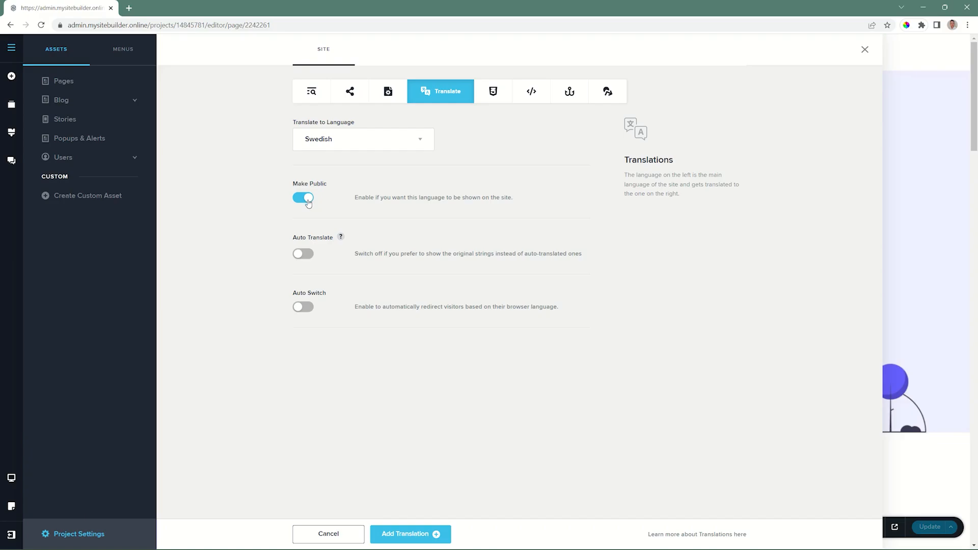
pyautogui.click(304, 254)
pyautogui.click(304, 307)
pyautogui.click(387, 534)
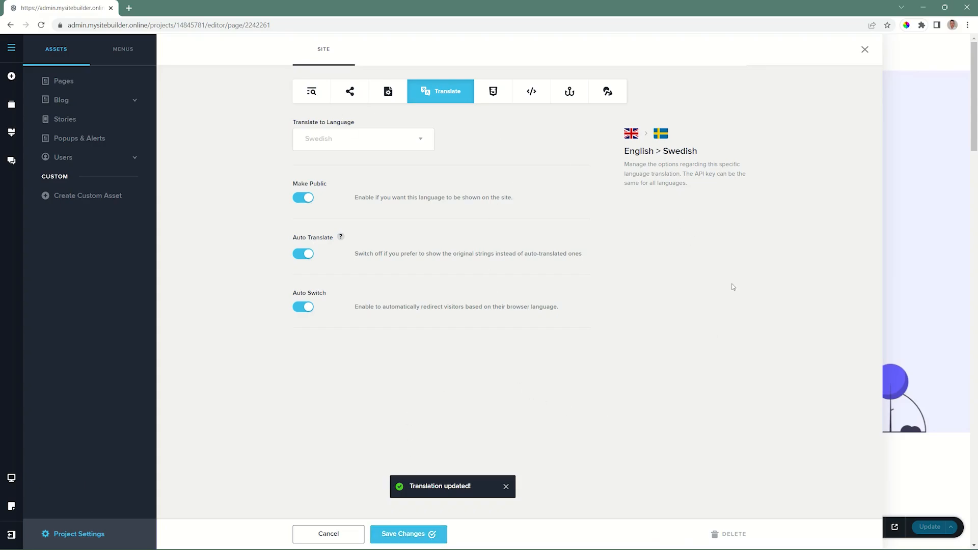
pyautogui.click(908, 107)
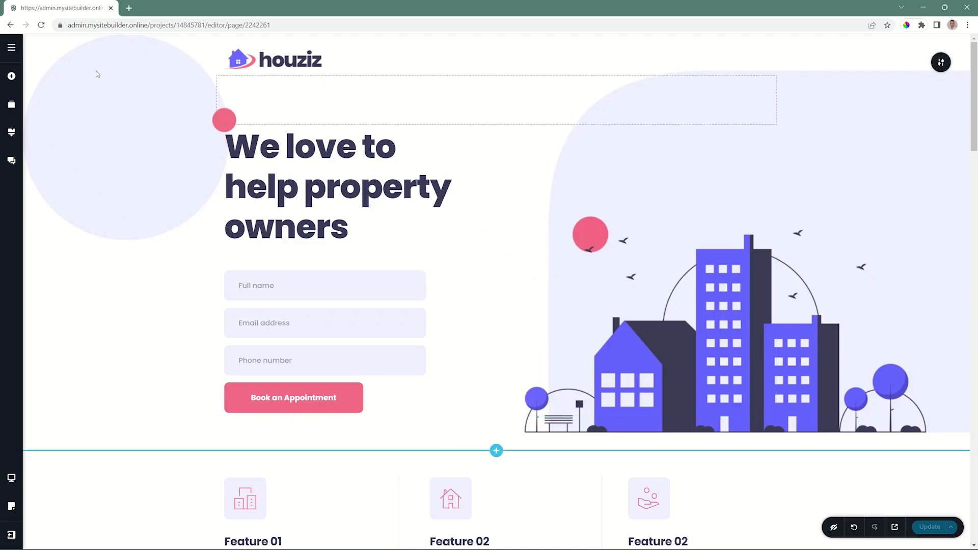
# Add a Translate element to the header column beside the houziz logo and remove the empty element above it.
pyautogui.click(12, 76)
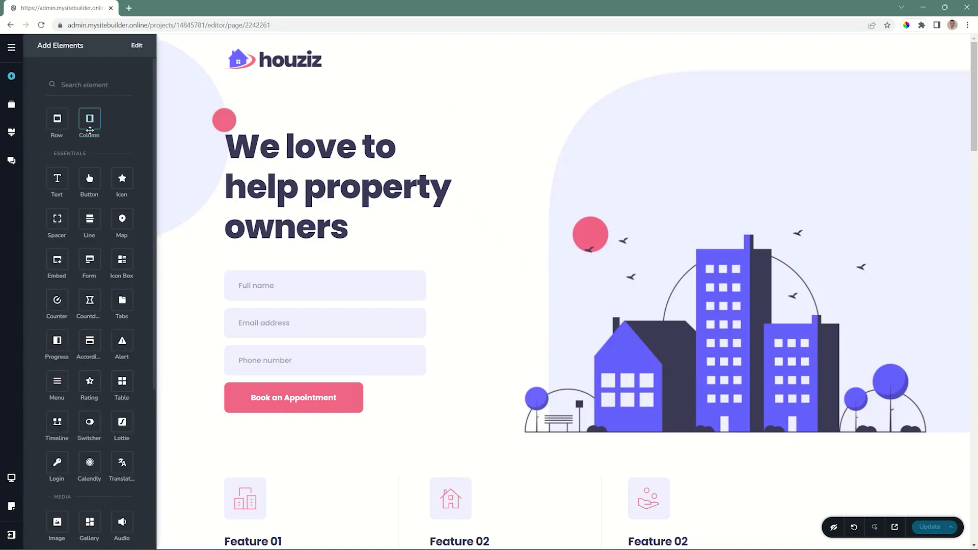
pyautogui.scroll(-3, 90, 130)
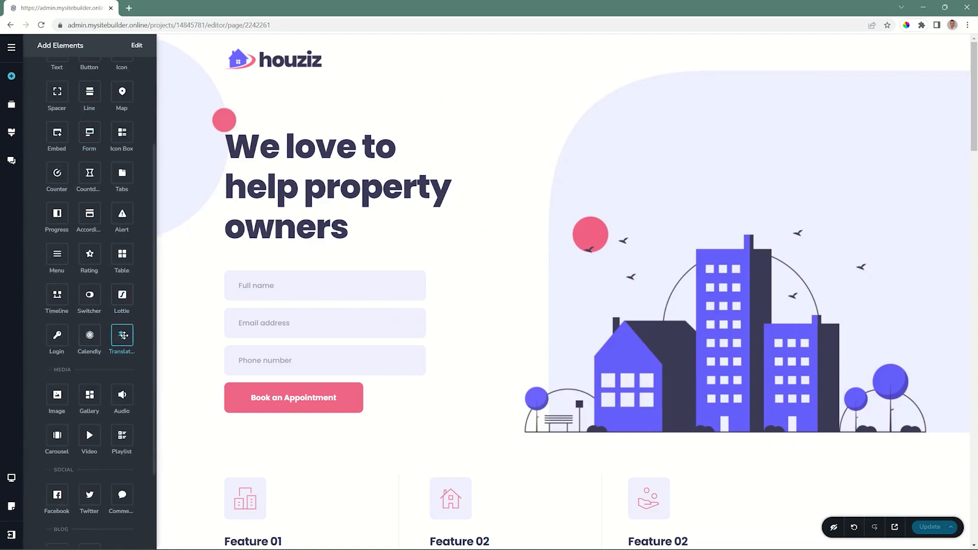
pyautogui.moveTo(123, 335); pyautogui.dragTo(427, 68)
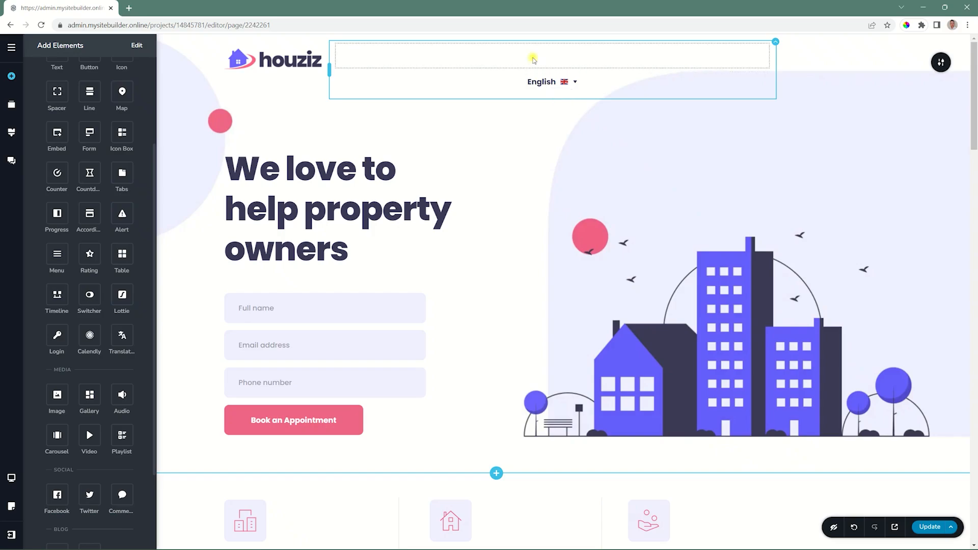
pyautogui.click(534, 59)
pyautogui.click(571, 84)
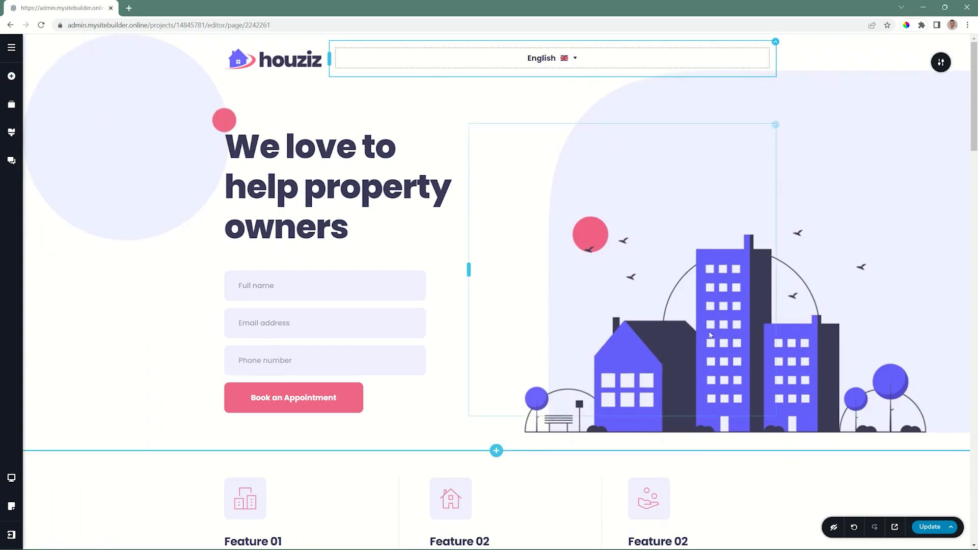
# Save the page and switch its live version to Swedish.
pyautogui.hotkey('ctrl', 's')
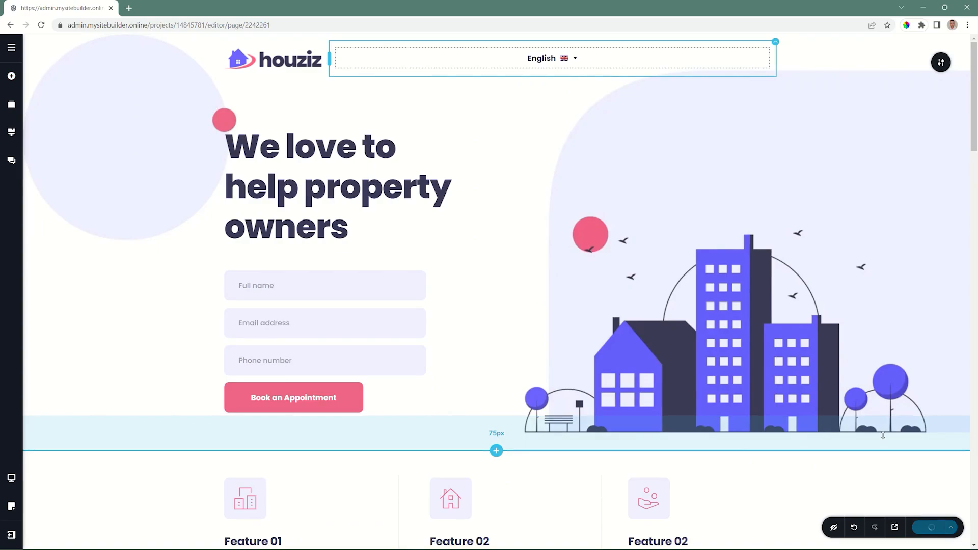
pyautogui.click(900, 527)
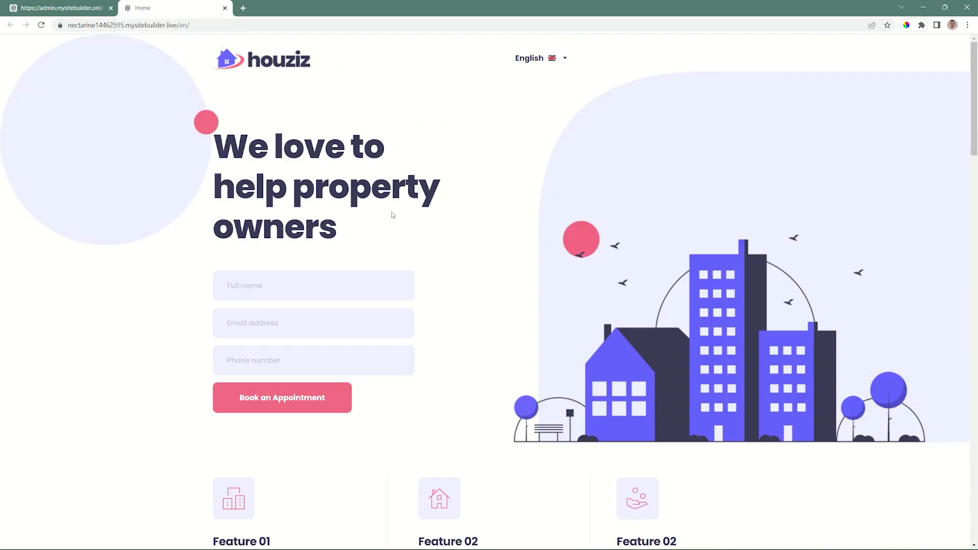
pyautogui.click(564, 59)
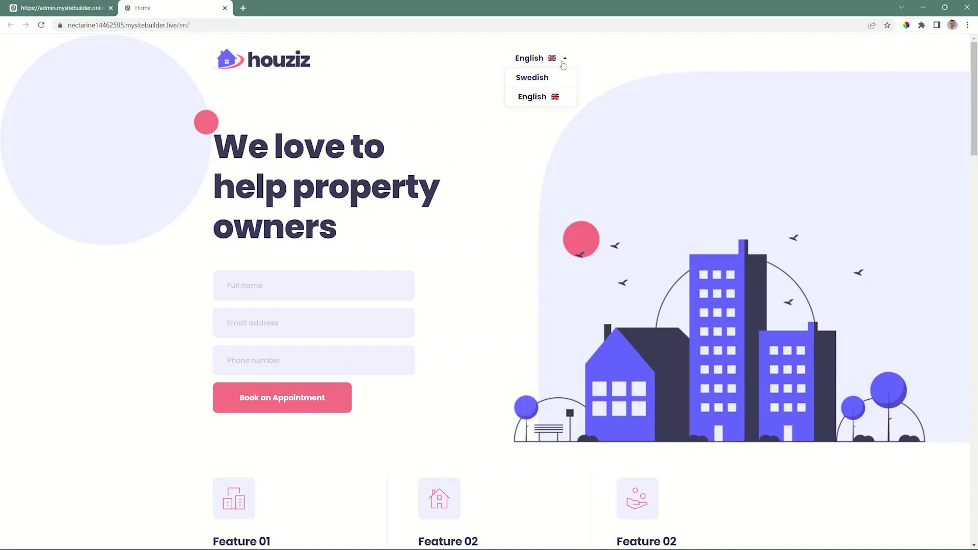
pyautogui.click(540, 78)
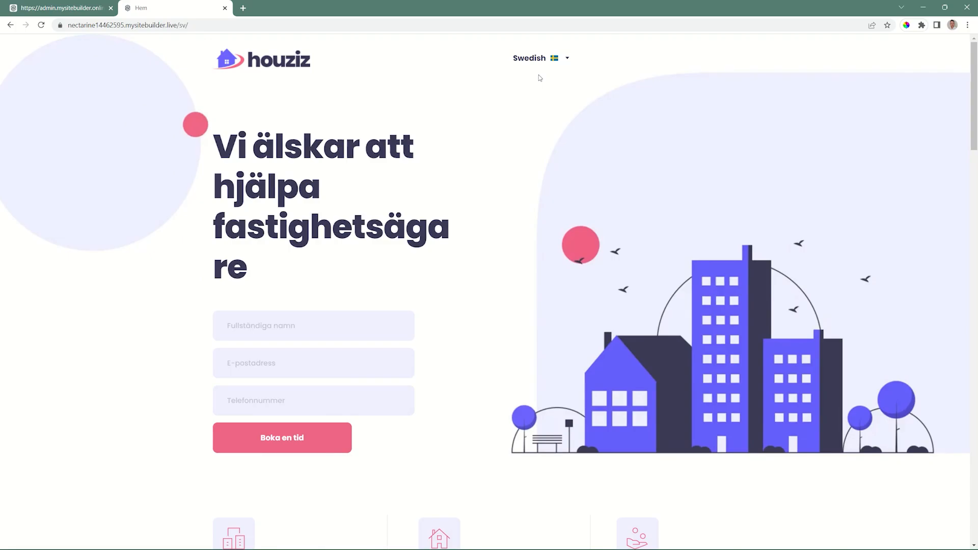
# Examine the Swedish text throughout the sections of the live page.
pyautogui.scroll(-8, 576, 245)
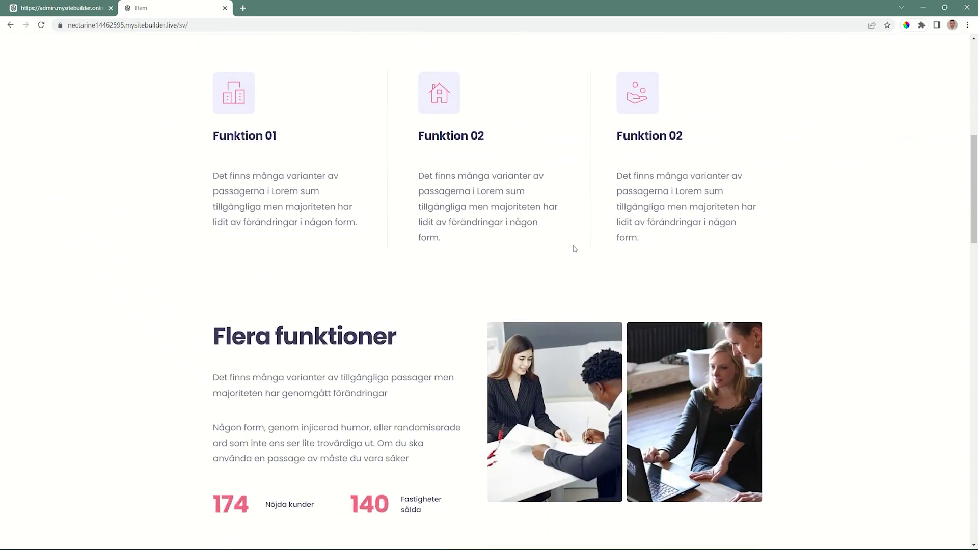
pyautogui.scroll(-4, 574, 247)
pyautogui.scroll(-8, 574, 247)
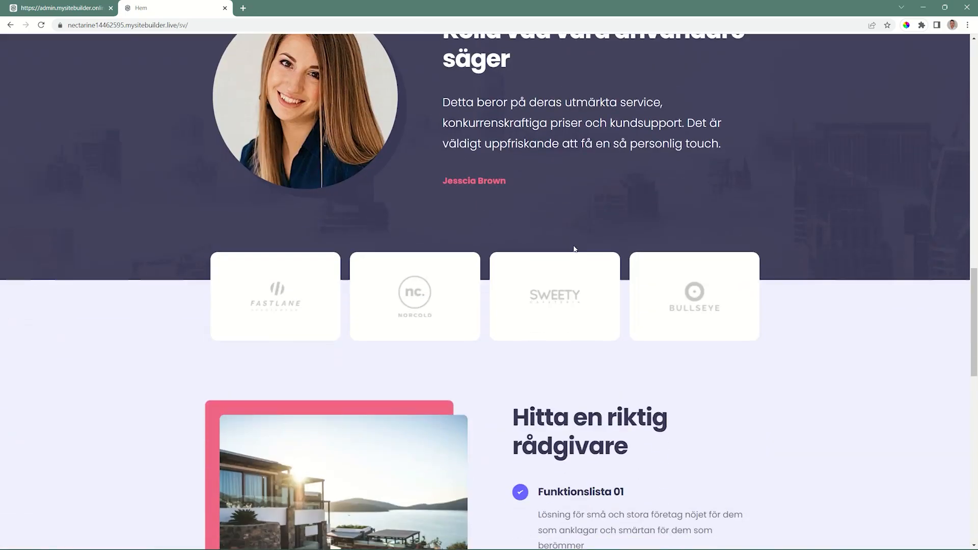
pyautogui.scroll(-5, 574, 248)
pyautogui.scroll(-5, 575, 249)
pyautogui.scroll(20, 575, 248)
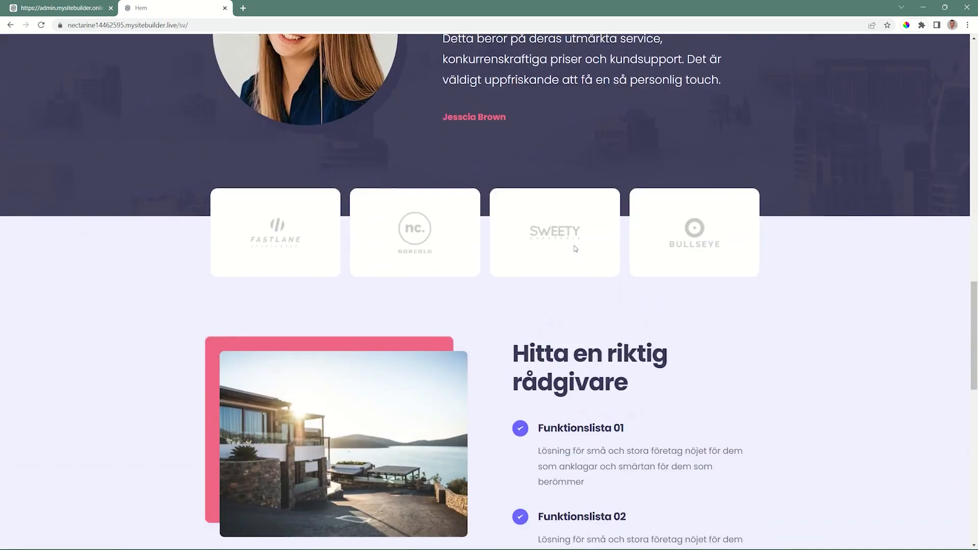
pyautogui.scroll(11, 574, 248)
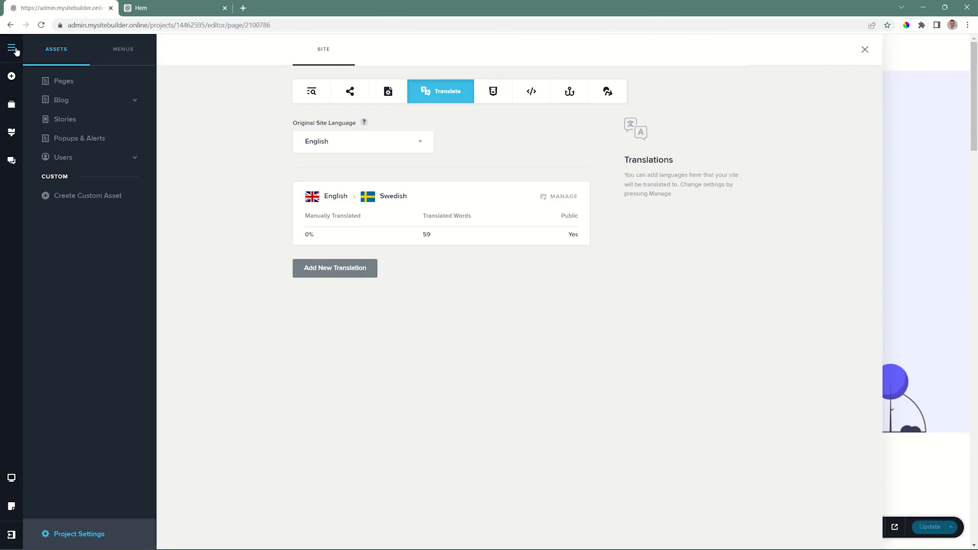
# In the editor, open the Home page's translations and review its English-to-Swedish text strings.
pyautogui.click(62, 81)
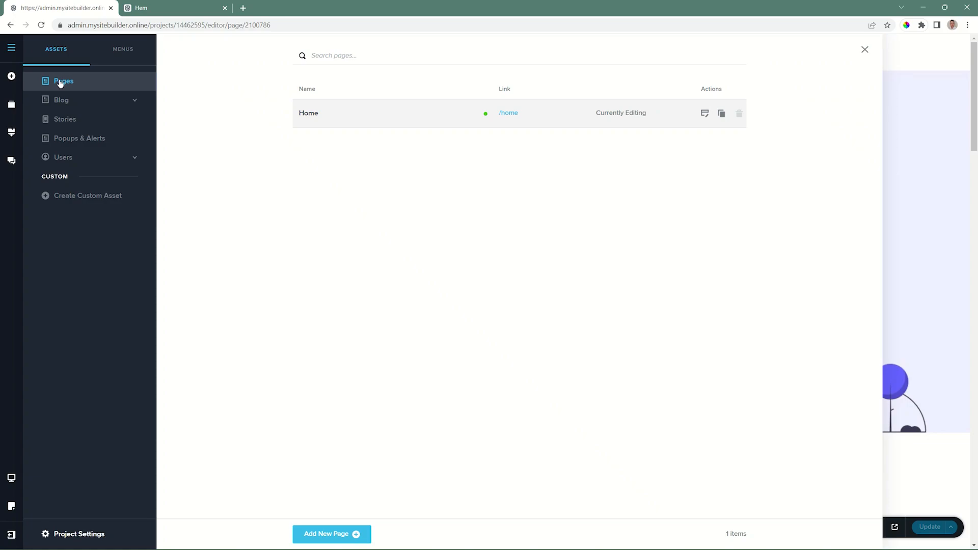
pyautogui.click(308, 113)
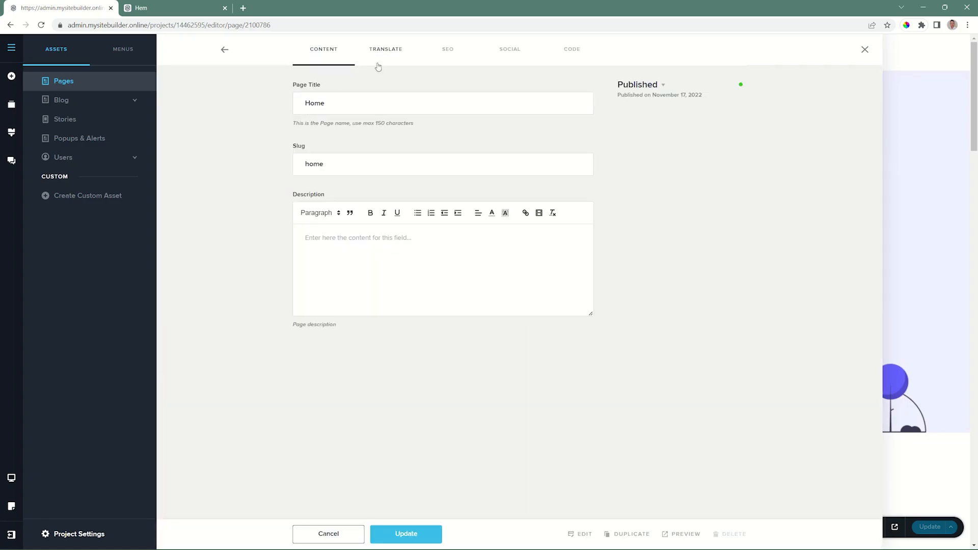
pyautogui.click(387, 50)
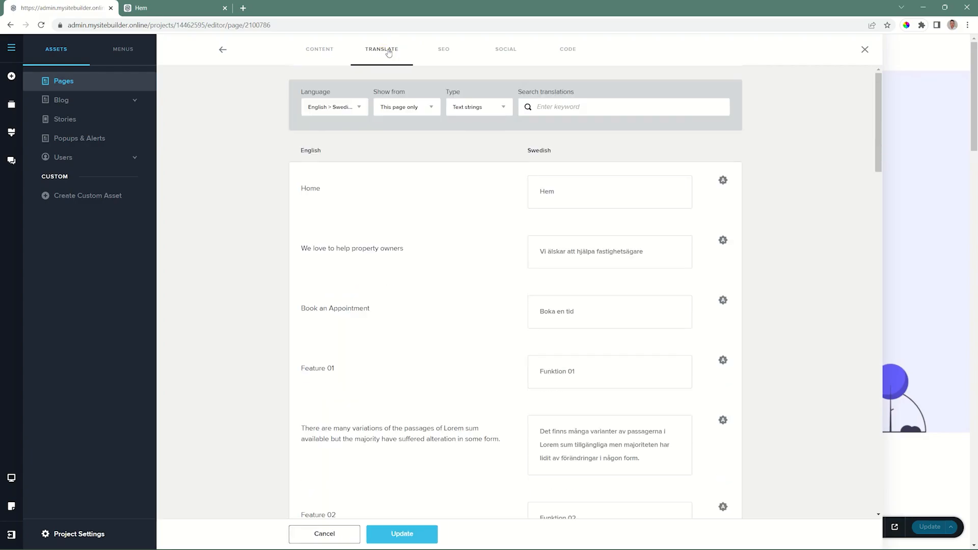
pyautogui.scroll(-12, 561, 216)
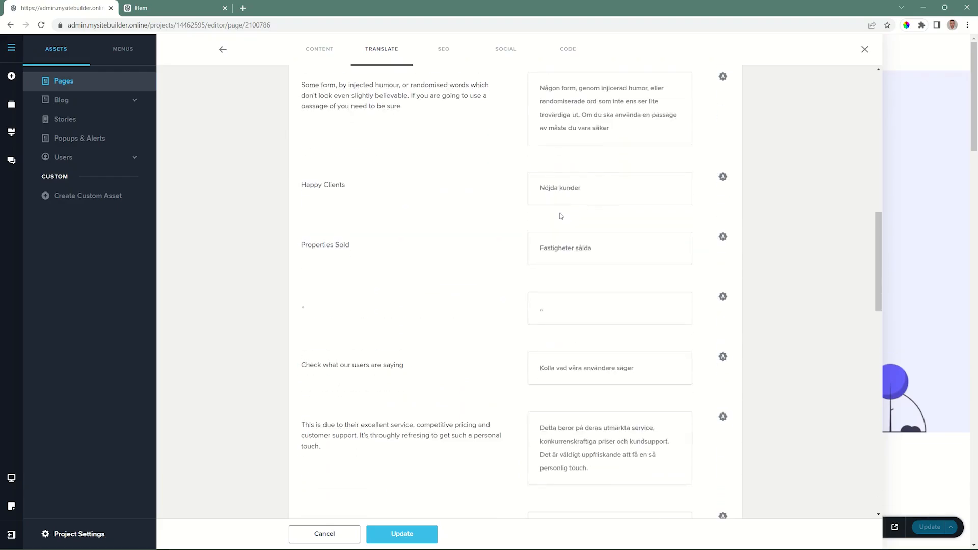
pyautogui.scroll(-10, 560, 216)
pyautogui.scroll(12, 561, 216)
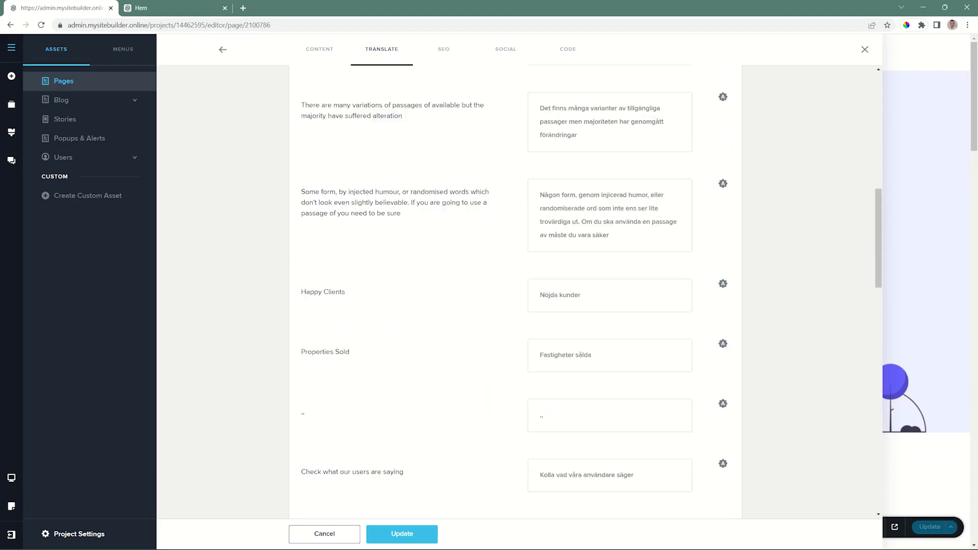
pyautogui.scroll(10, 561, 216)
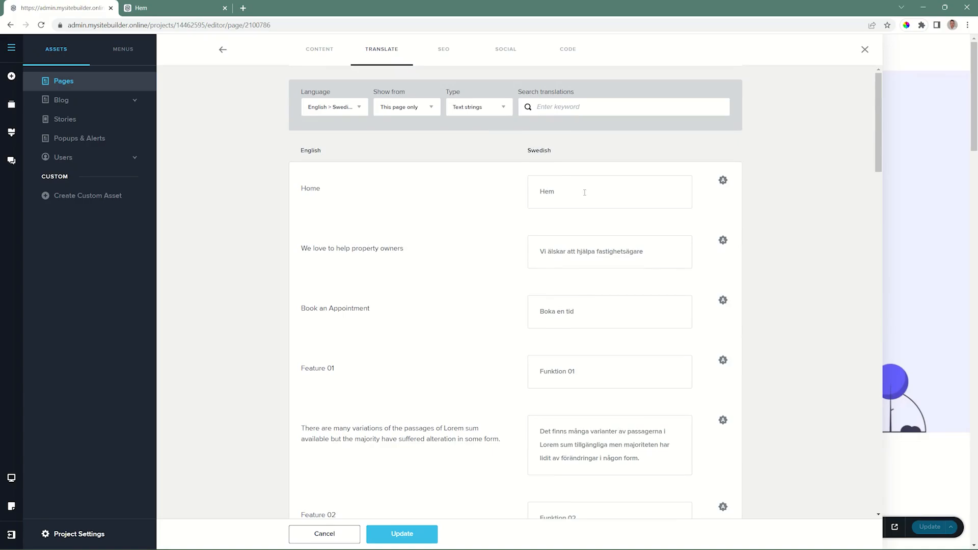
pyautogui.scroll(-3, 584, 193)
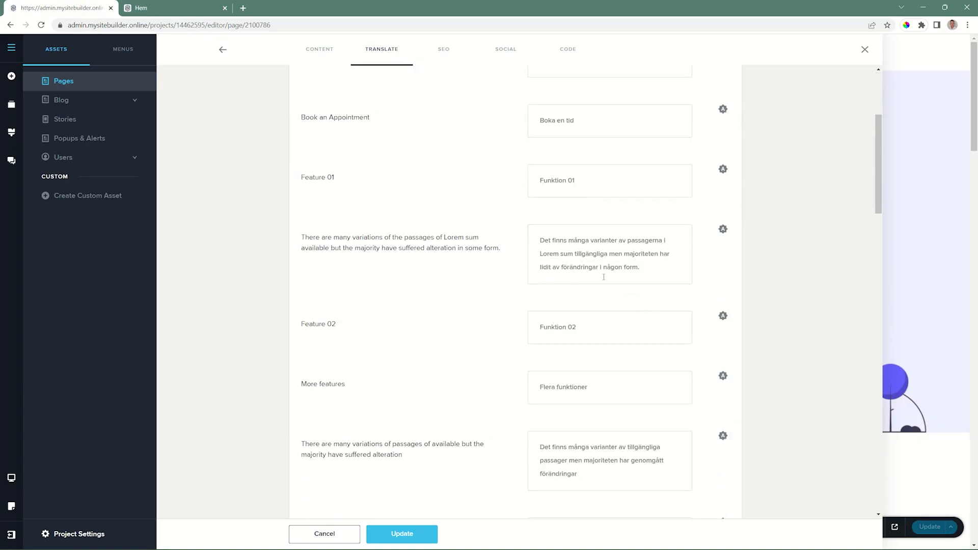
pyautogui.scroll(-6, 605, 277)
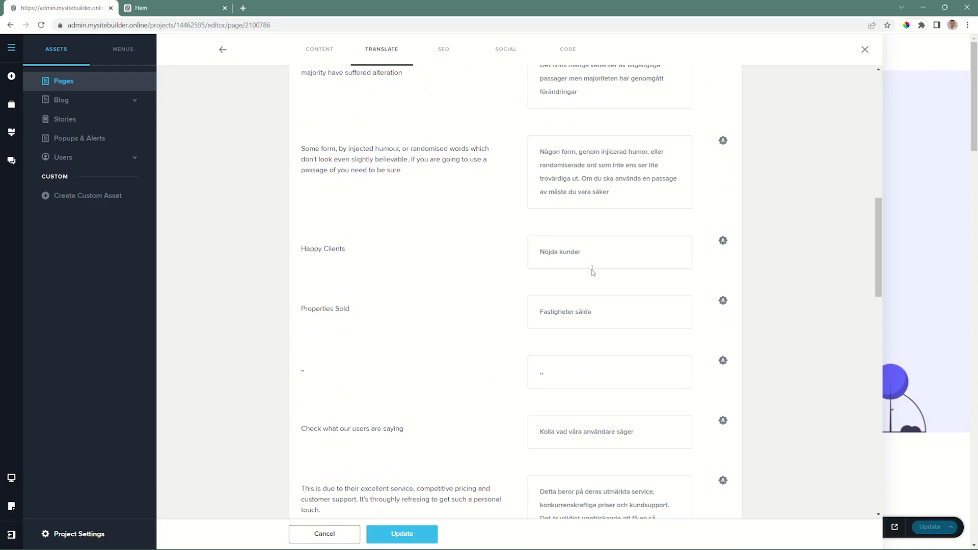
pyautogui.scroll(10, 591, 268)
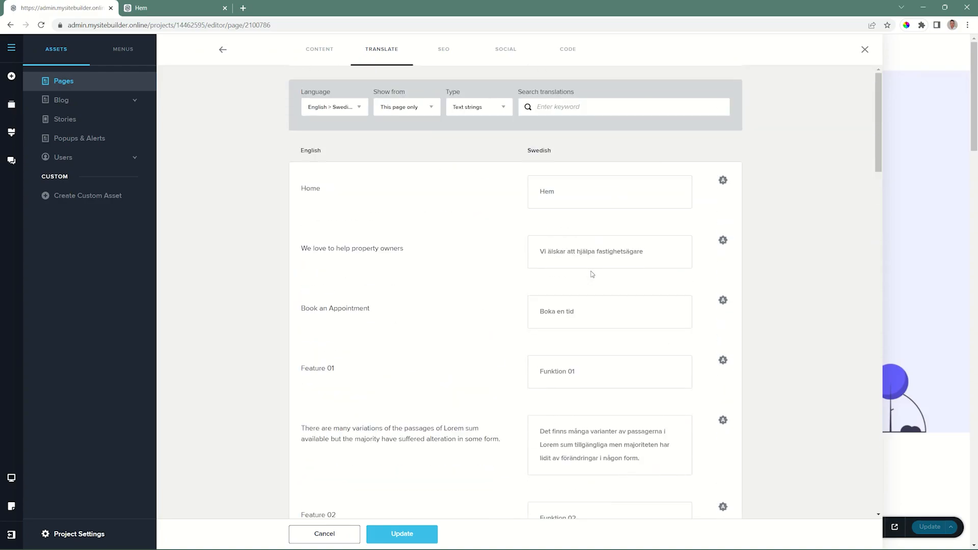
# Filter the Home page's English-to-Swedish translations to show media images instead of text strings.
pyautogui.click(478, 112)
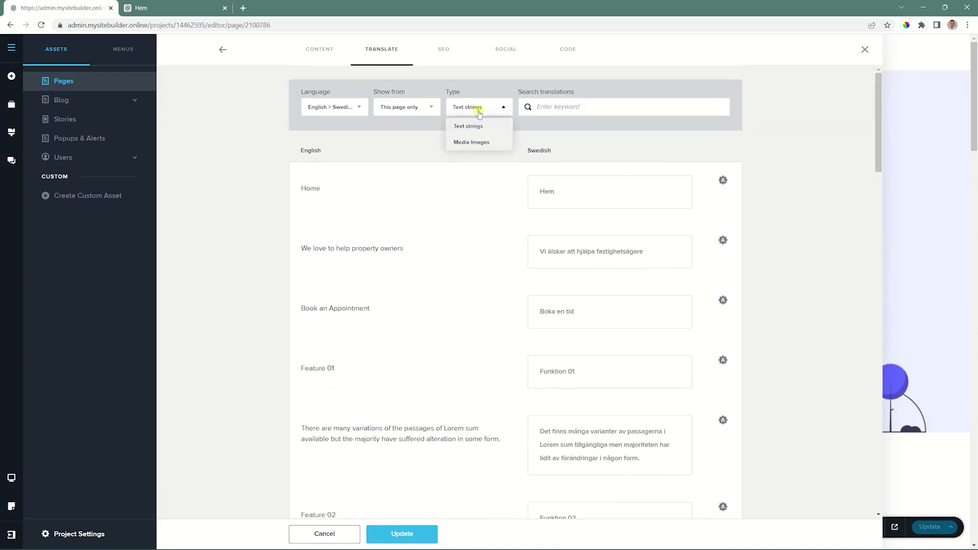
pyautogui.click(471, 142)
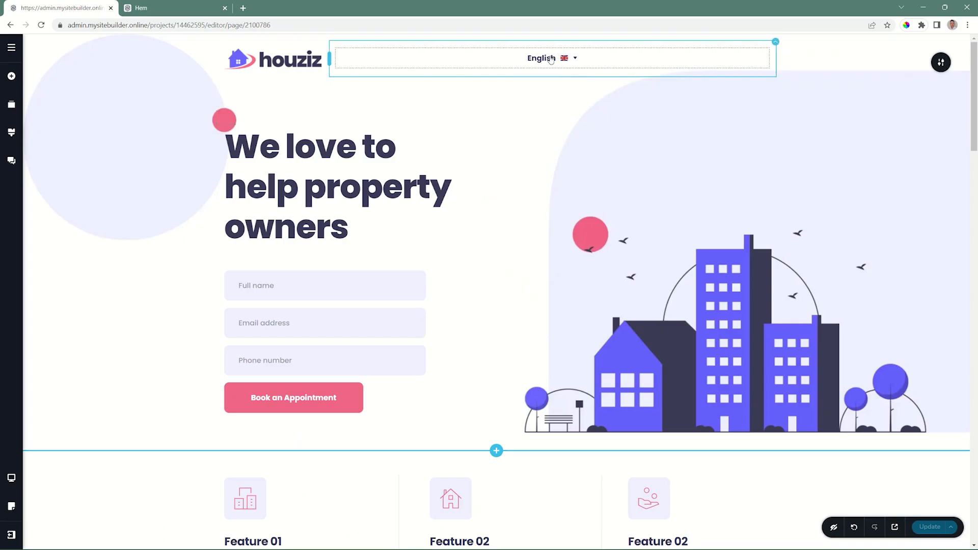
# Review the top section's general options, including the Multi-Language setting, and close them.
pyautogui.moveTo(937, 62)
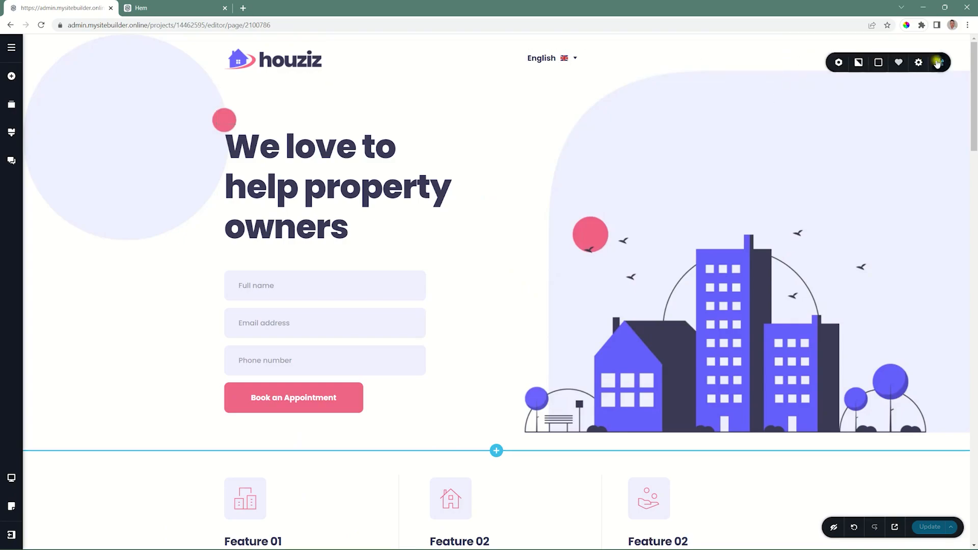
pyautogui.click(818, 62)
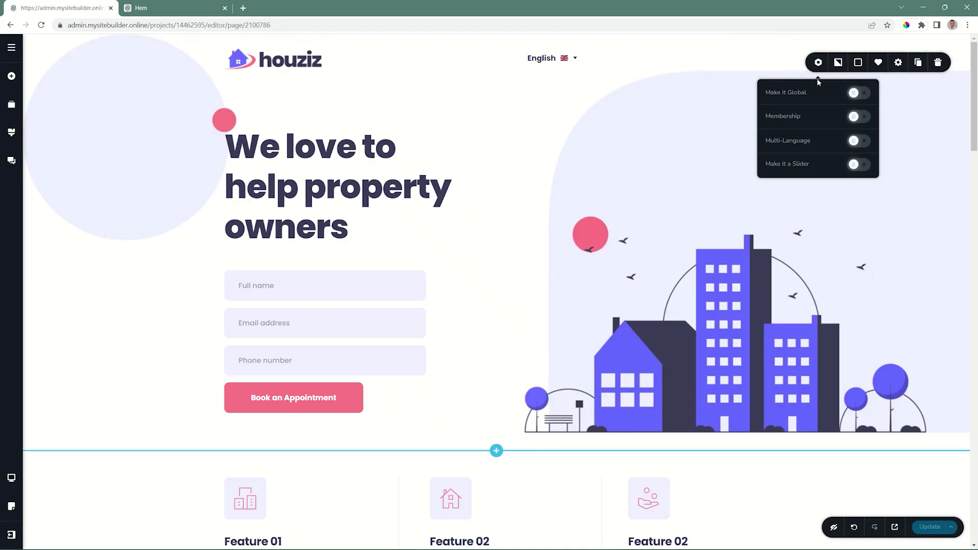
pyautogui.click(916, 125)
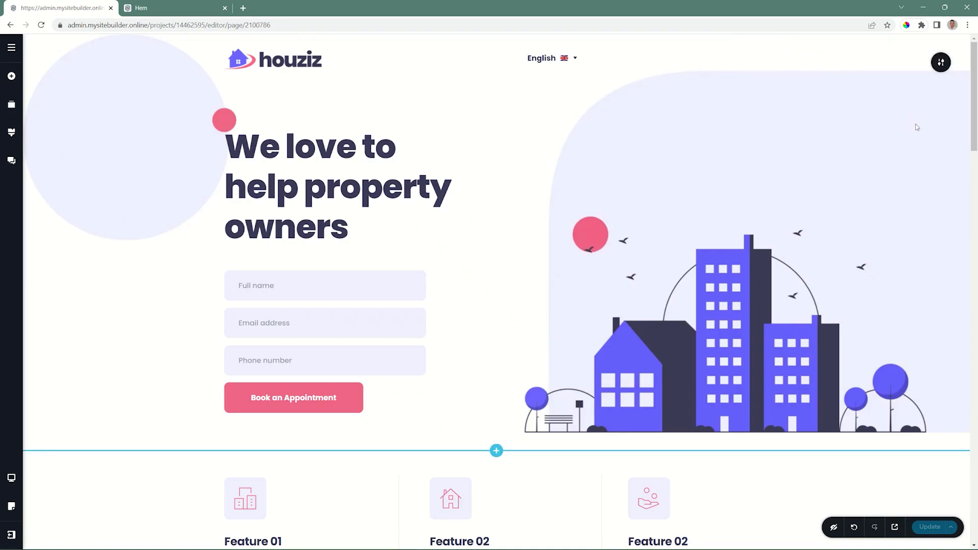
# Set the header language switcher's position to Fixed and anchor its vertical offset to the bottom.
pyautogui.click(573, 60)
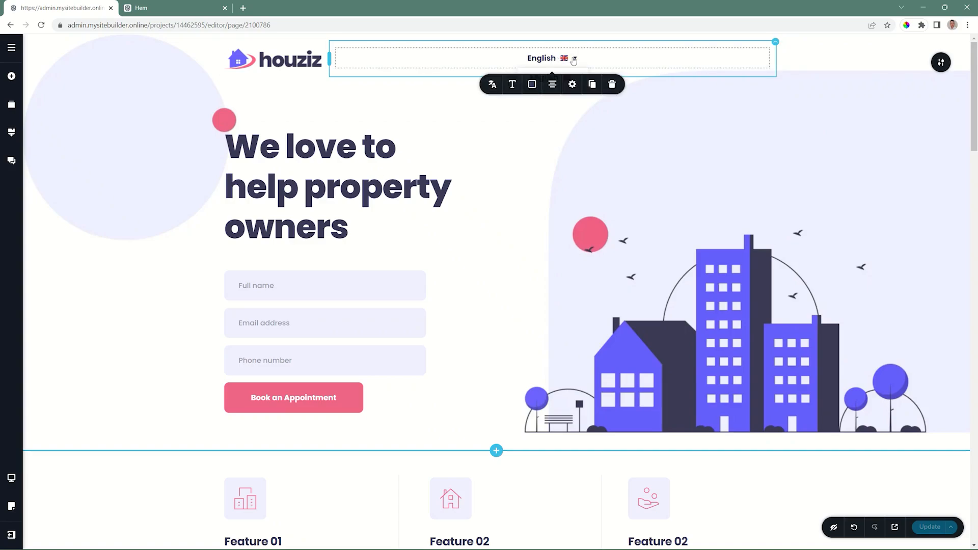
pyautogui.click(573, 84)
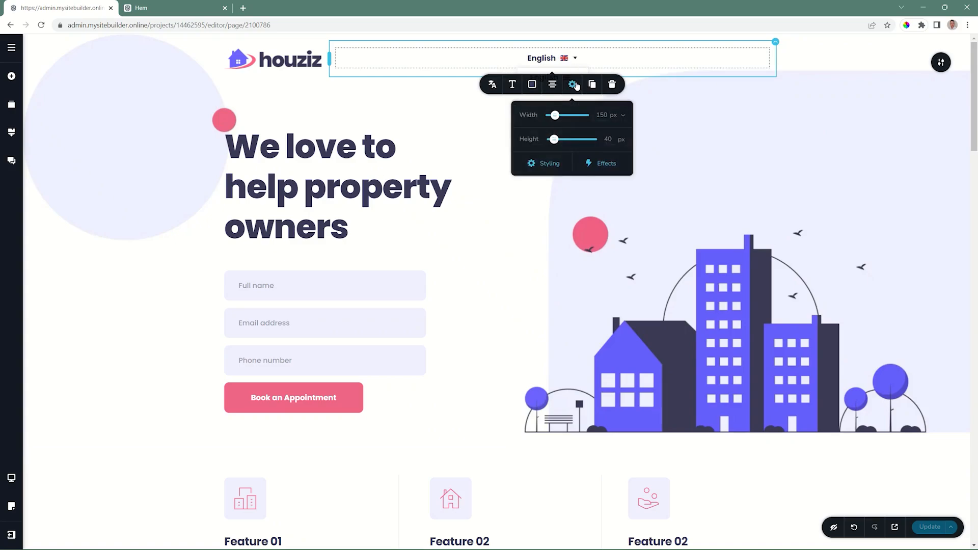
pyautogui.click(554, 164)
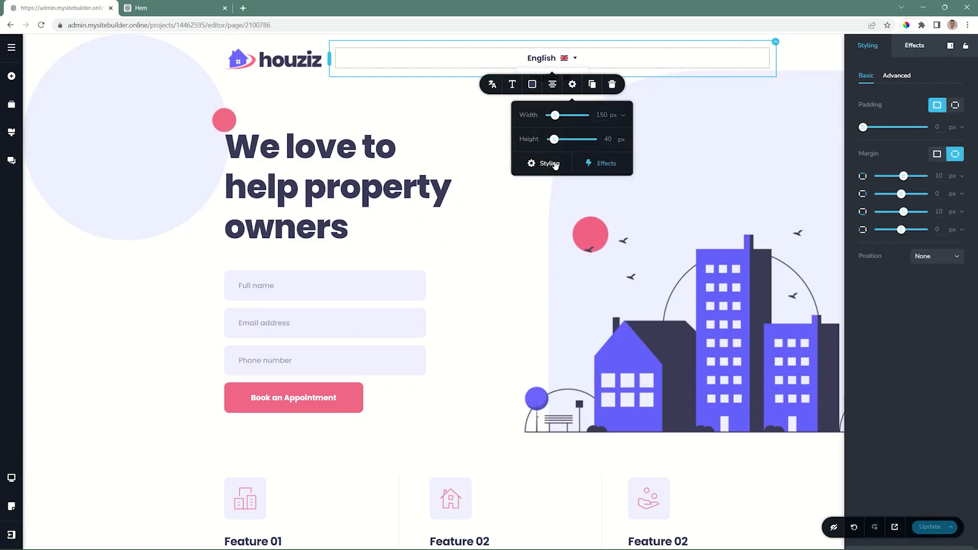
pyautogui.click(943, 265)
pyautogui.click(924, 300)
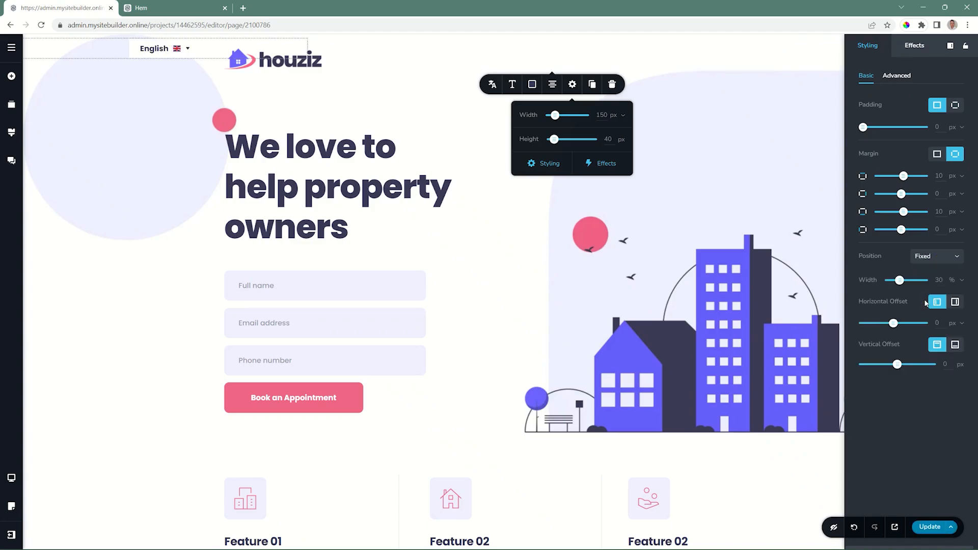
pyautogui.click(956, 345)
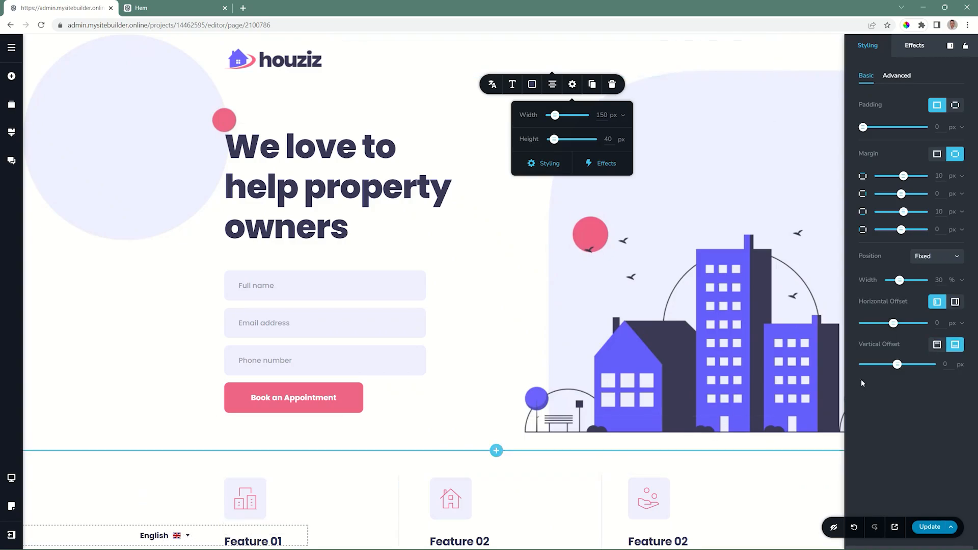
# Set the fixed language switcher's vertical offset to 44 px, horizontal offset to -64 px and width to 34%.
pyautogui.moveTo(897, 364); pyautogui.dragTo(899, 365)
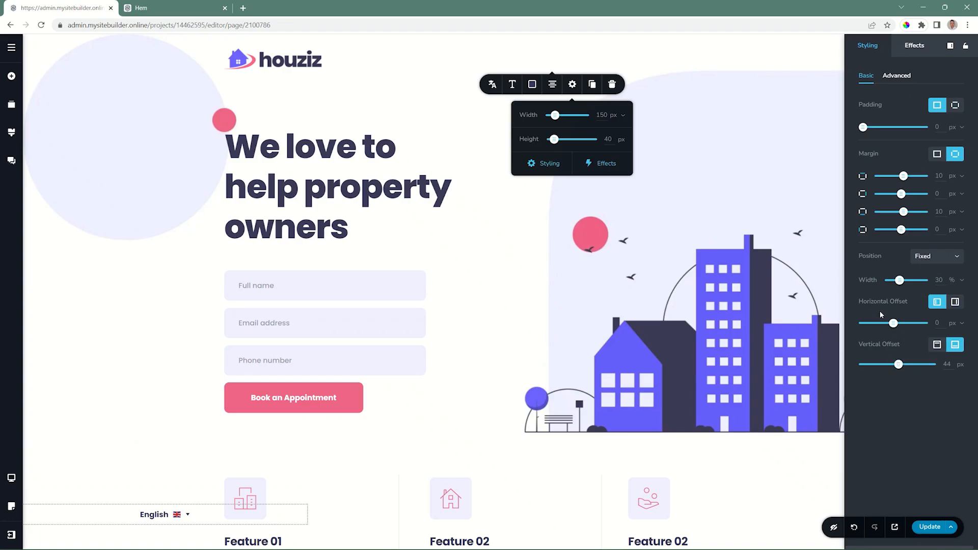
pyautogui.moveTo(892, 324); pyautogui.dragTo(891, 323)
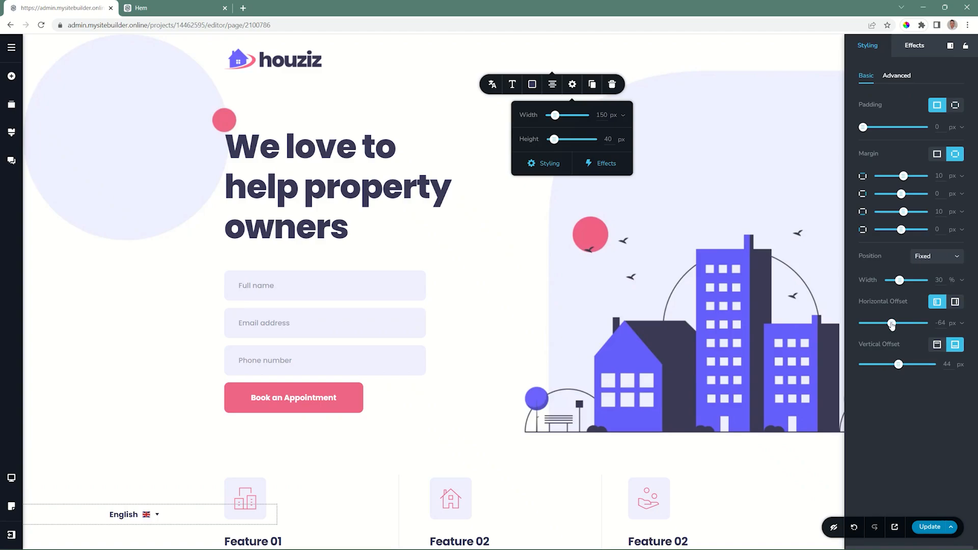
pyautogui.moveTo(899, 284); pyautogui.dragTo(901, 281)
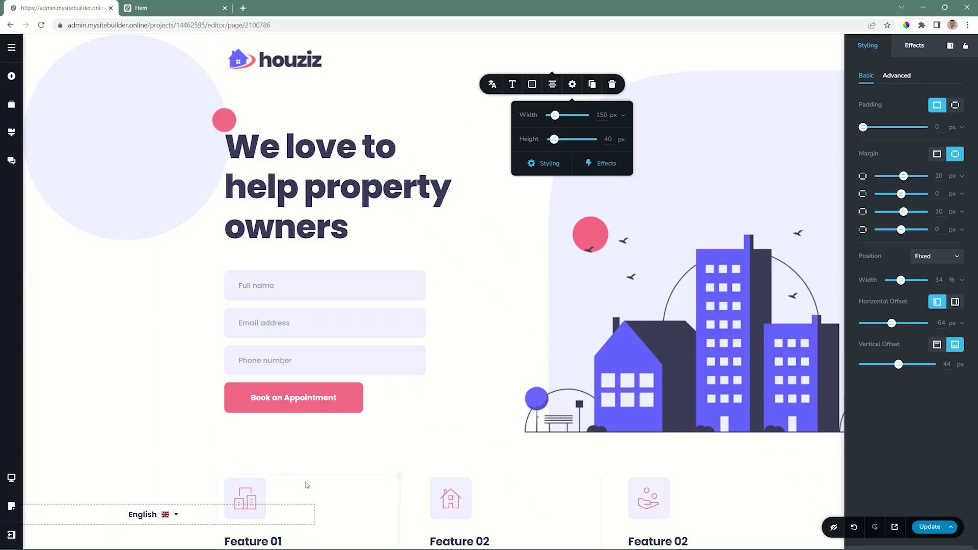
# Check the fixed language switcher's placement over the page's sections, and close its styling settings.
pyautogui.scroll(-15, 305, 481)
pyautogui.scroll(-15, 325, 465)
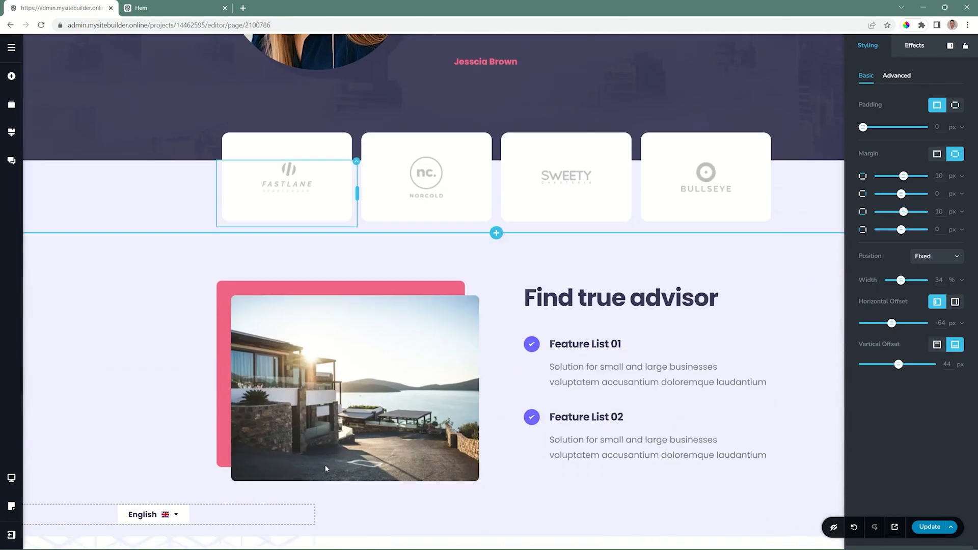
pyautogui.scroll(20, 326, 468)
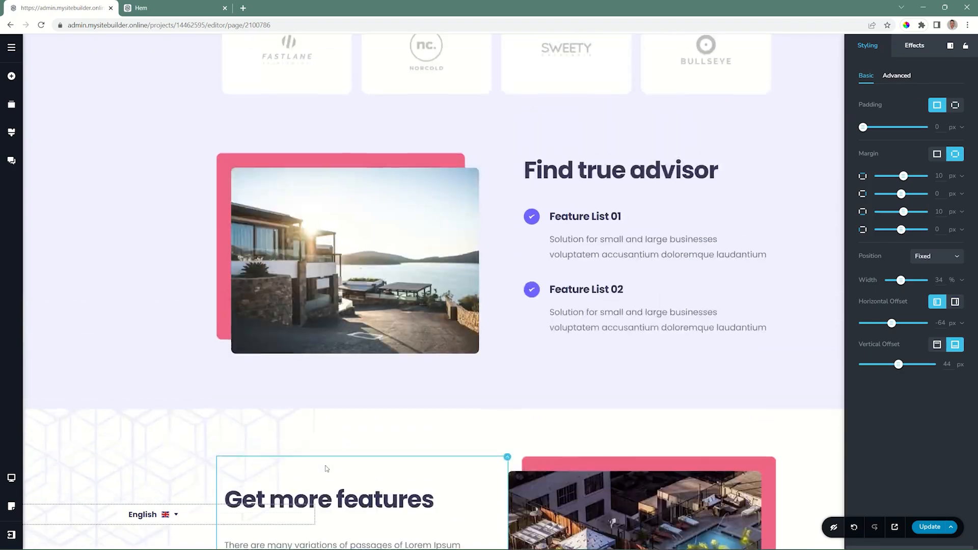
pyautogui.scroll(-10, 310, 464)
pyautogui.scroll(-5, 312, 466)
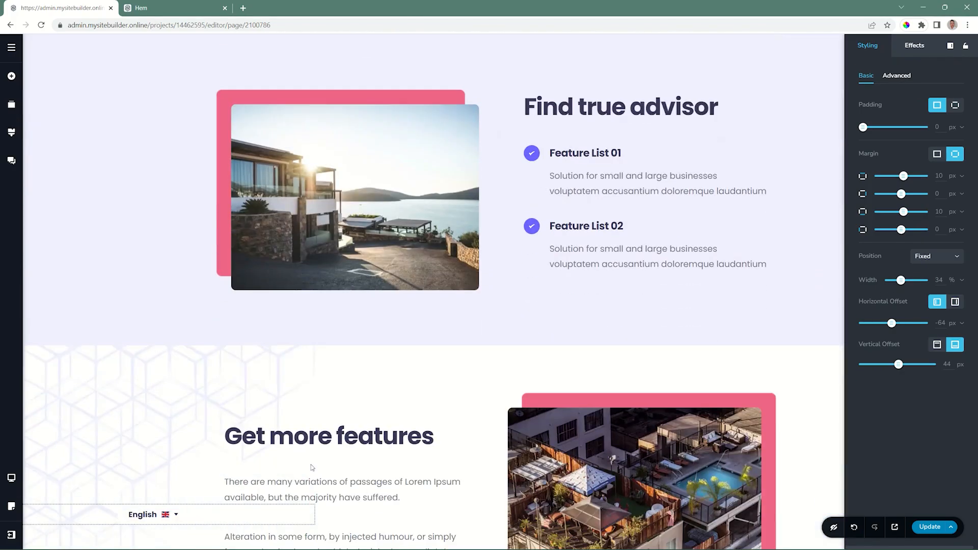
pyautogui.scroll(12, 312, 467)
pyautogui.scroll(10, 312, 466)
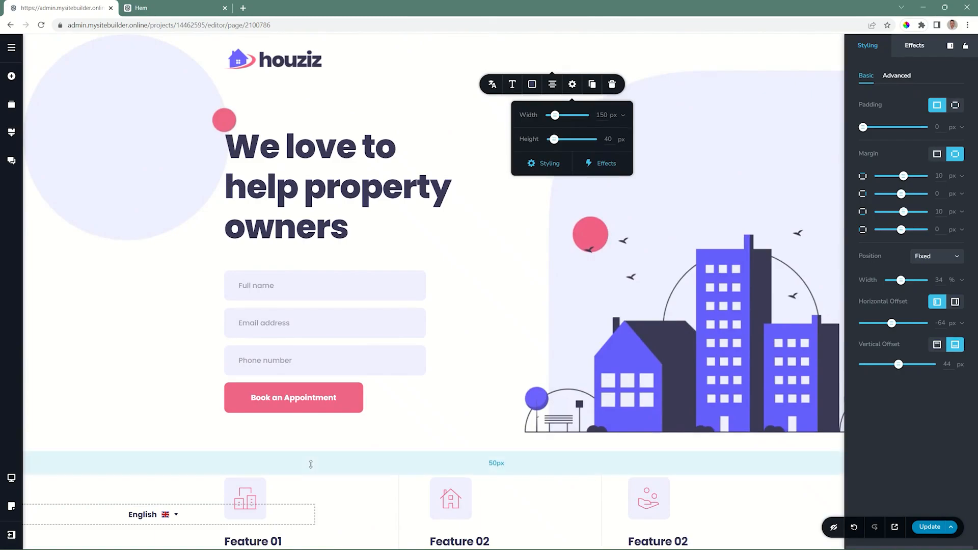
pyautogui.click(412, 266)
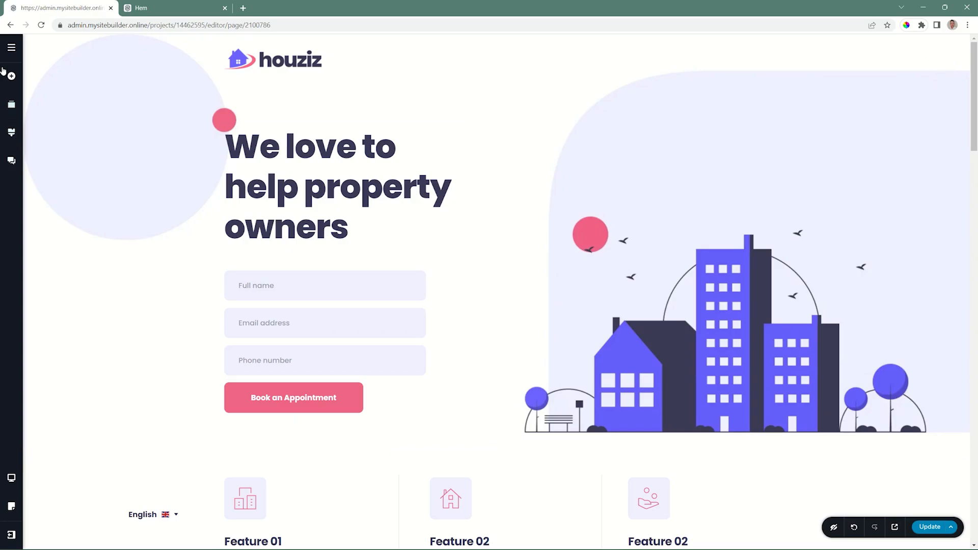
# Start a new site translation in the project settings and choose Belarusian as its language.
pyautogui.click(11, 47)
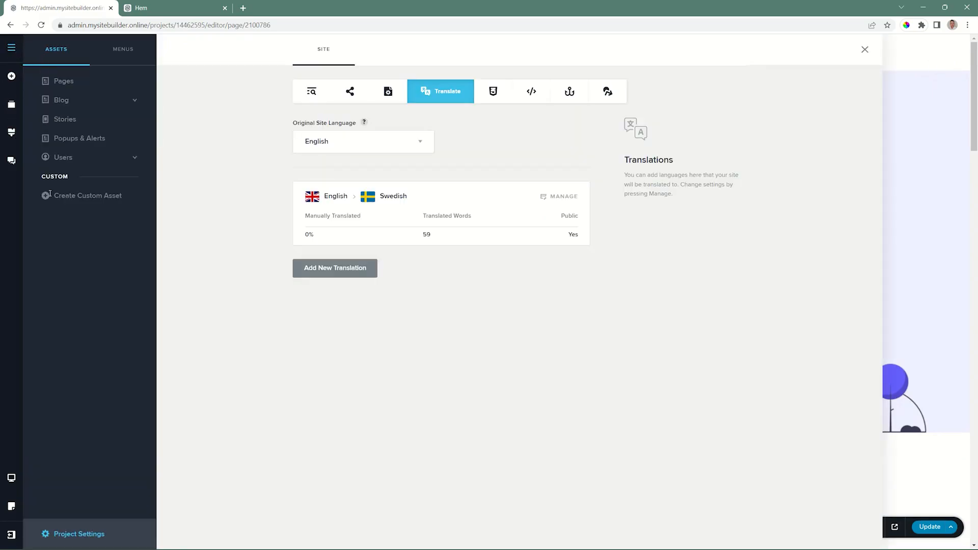
pyautogui.click(71, 533)
pyautogui.click(455, 90)
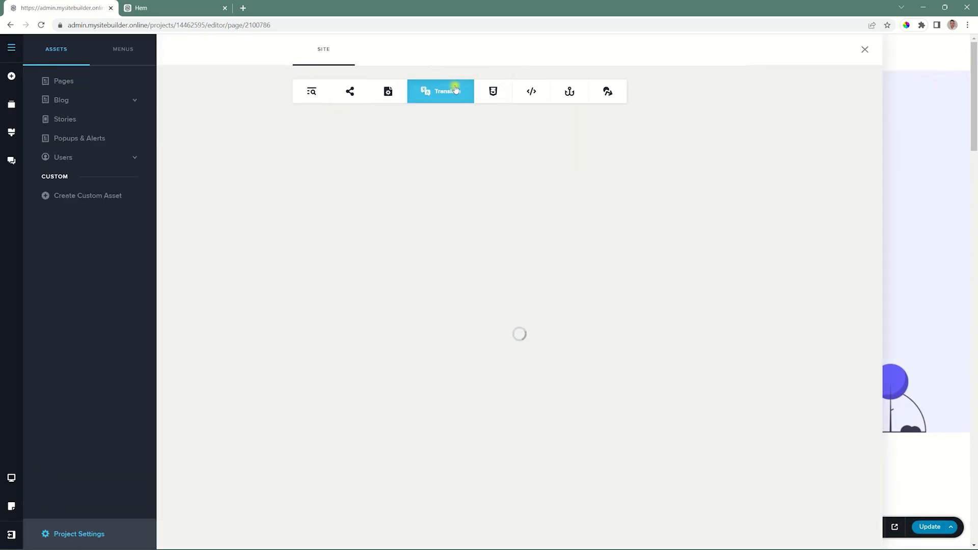
pyautogui.click(331, 268)
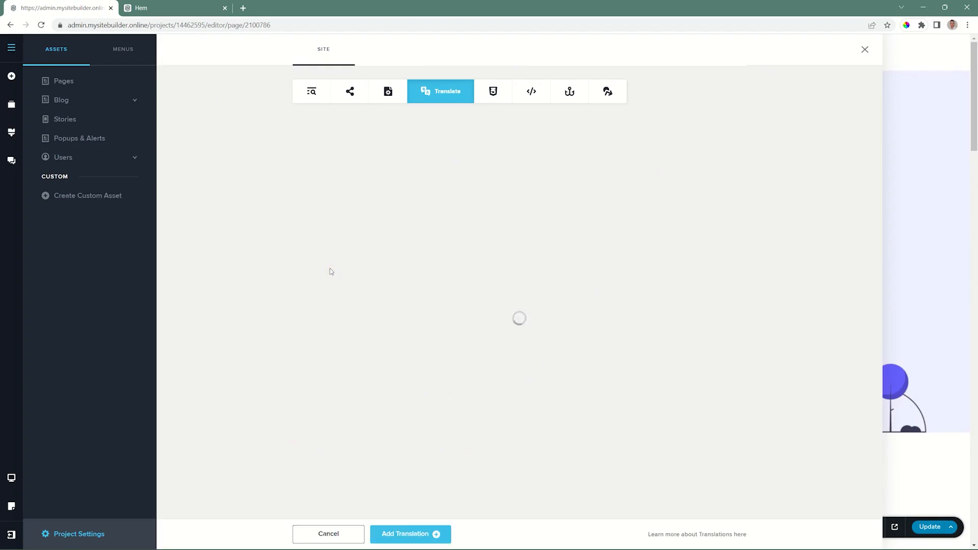
pyautogui.click(308, 143)
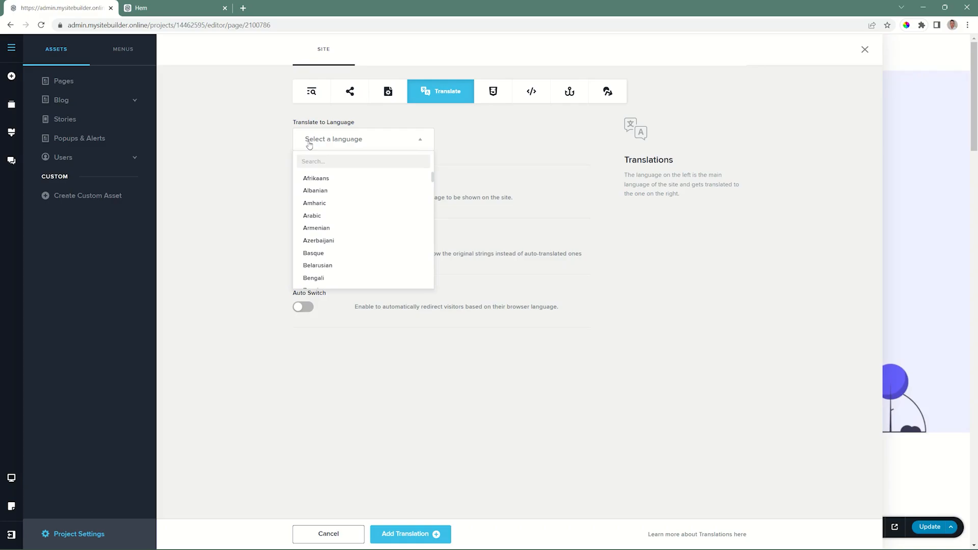
pyautogui.click(314, 272)
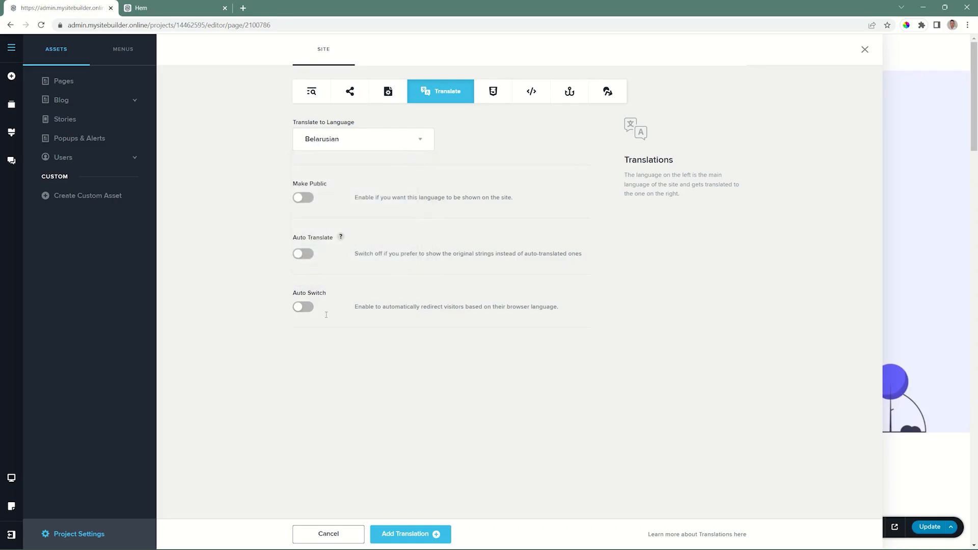
# Enable Make Public, Auto Translate and Auto Switch for Belarusian, and add the translation.
pyautogui.click(303, 200)
pyautogui.click(303, 255)
pyautogui.click(303, 307)
pyautogui.click(407, 534)
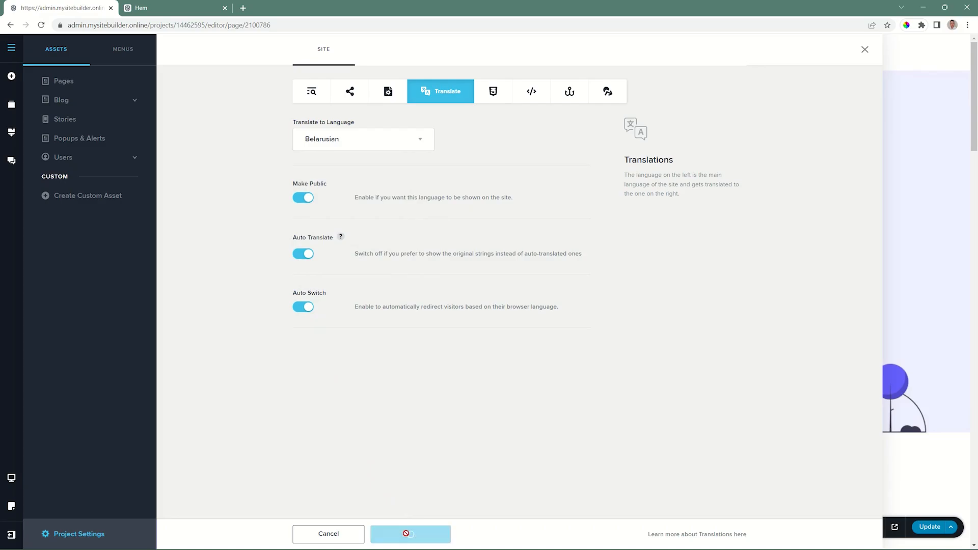